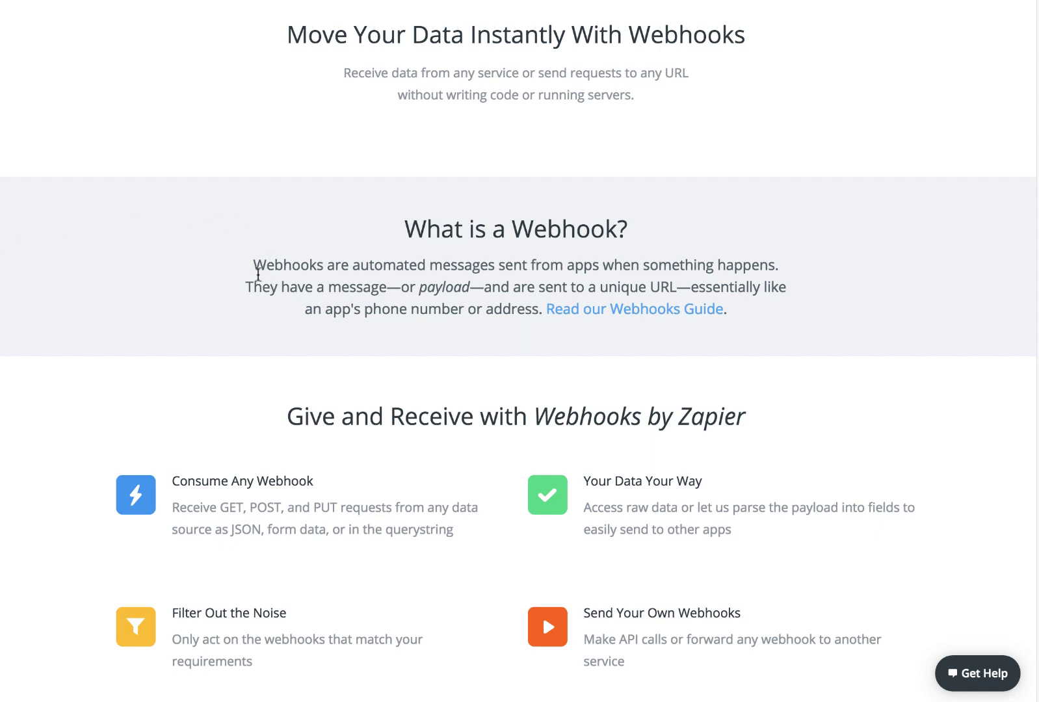
Highlight the sentence defining webhooks on the Webhooks by Zapier page
left_click_drag(255, 266, 781, 274)
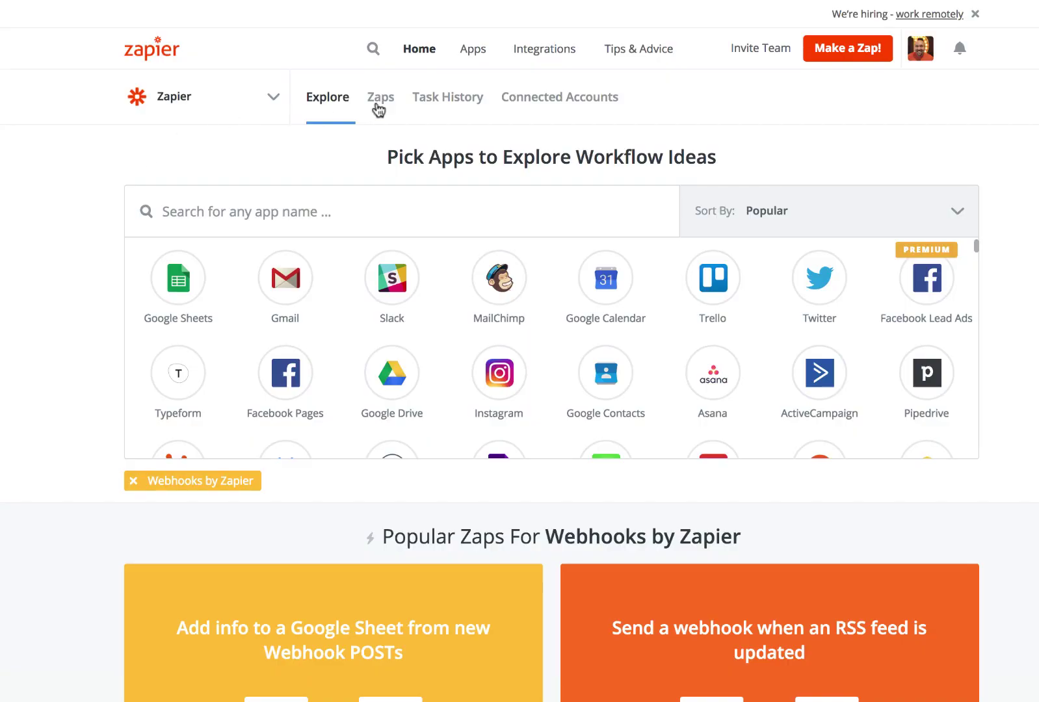
Create a new Zap with a Webhooks by Zapier Catch Hook trigger and reach its test stage
left_click(826, 60)
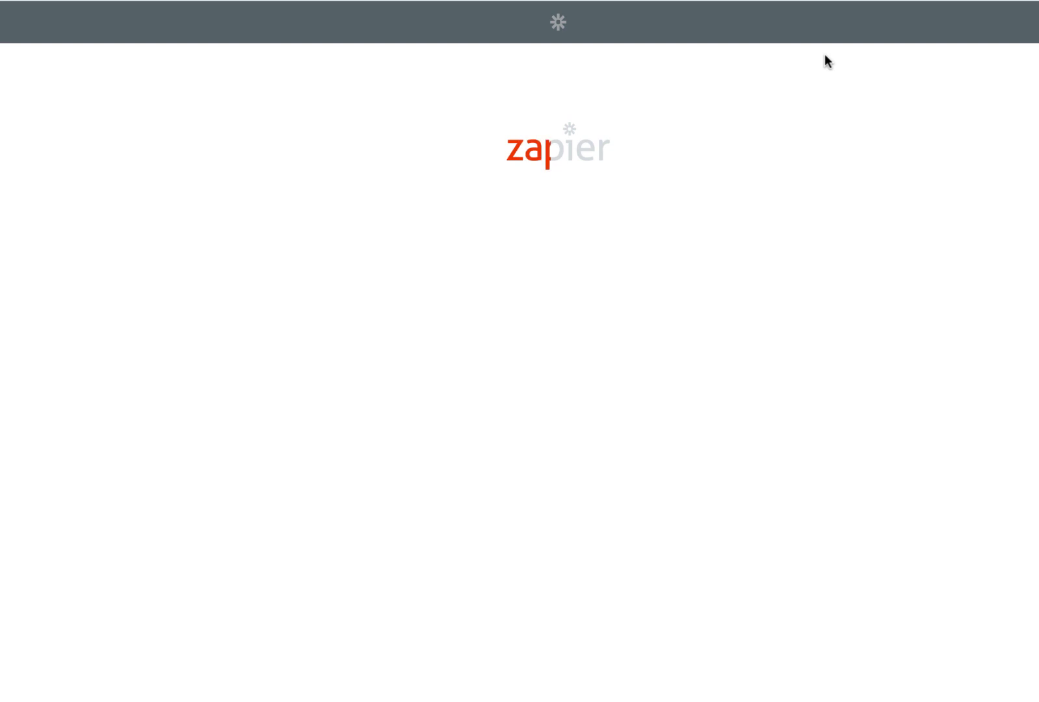
left_click(448, 175)
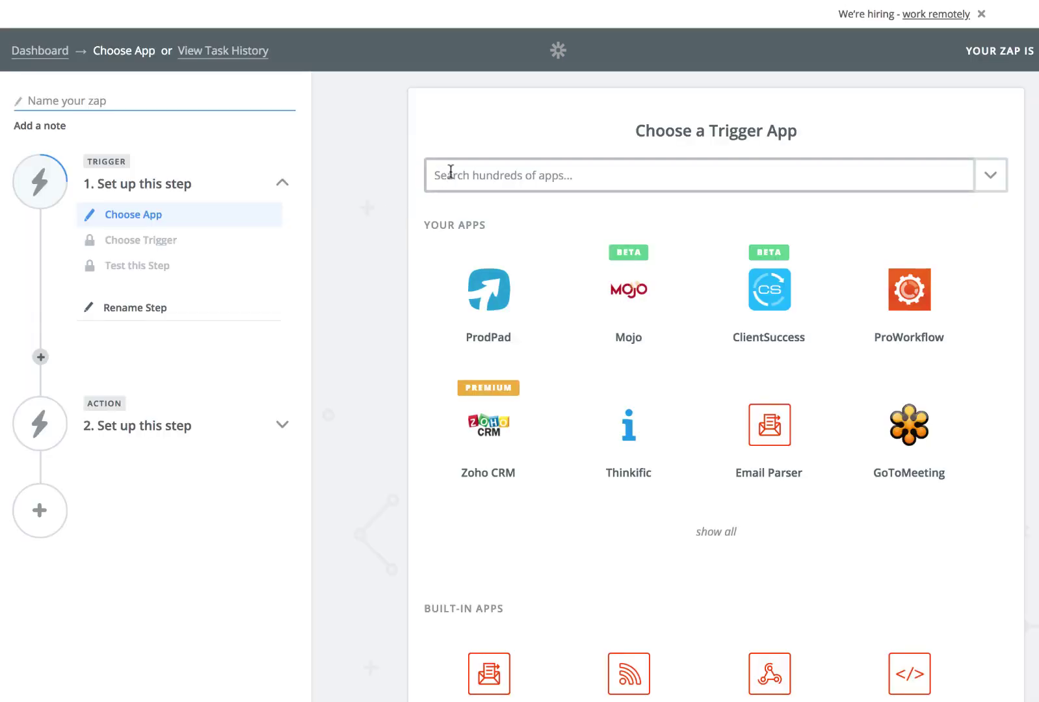
type("webhooks")
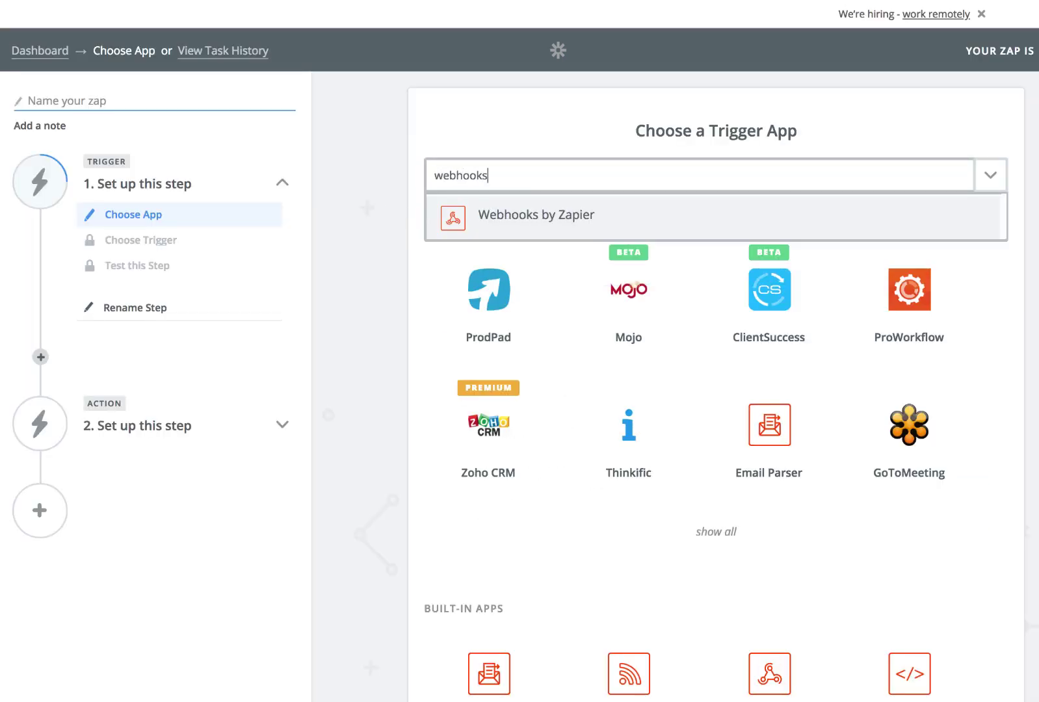
left_click(498, 216)
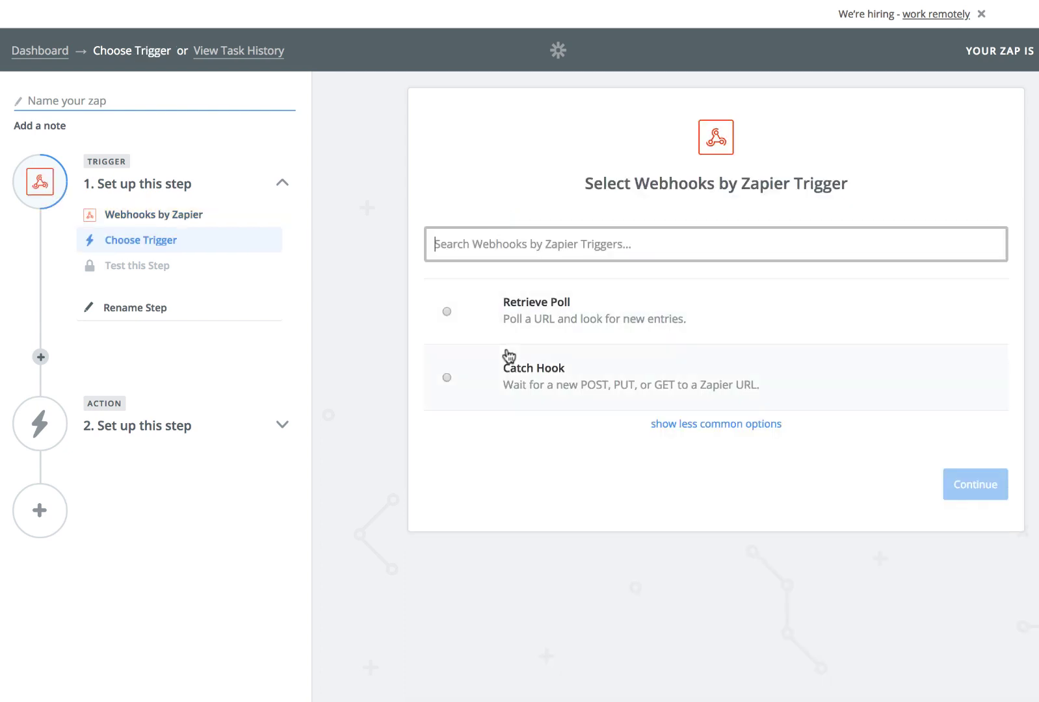
left_click(512, 382)
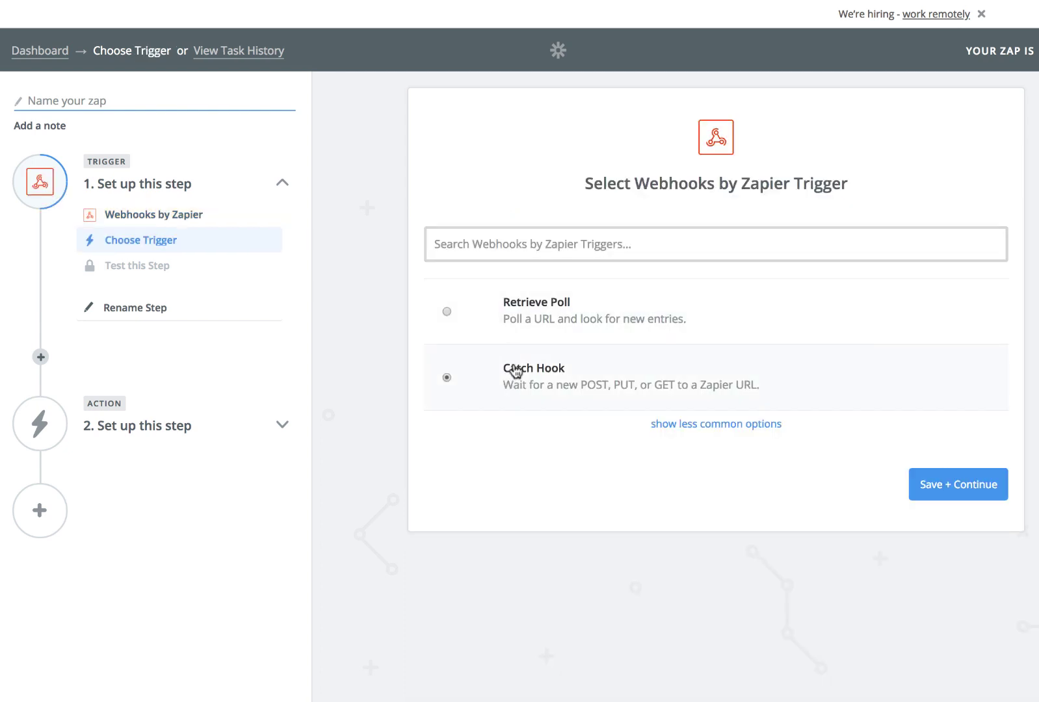
left_click(930, 485)
left_click(981, 442)
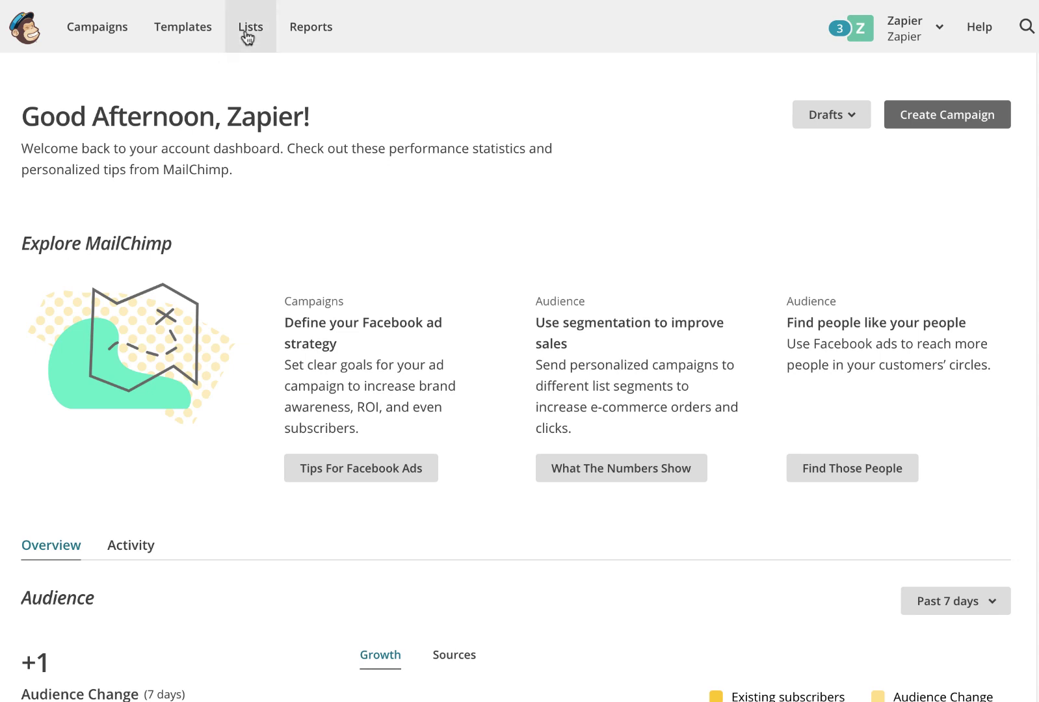
Open MailChimp's Create New Webhook form for the Testing Webhooks list and copy Zapier's hook URL
left_click(247, 31)
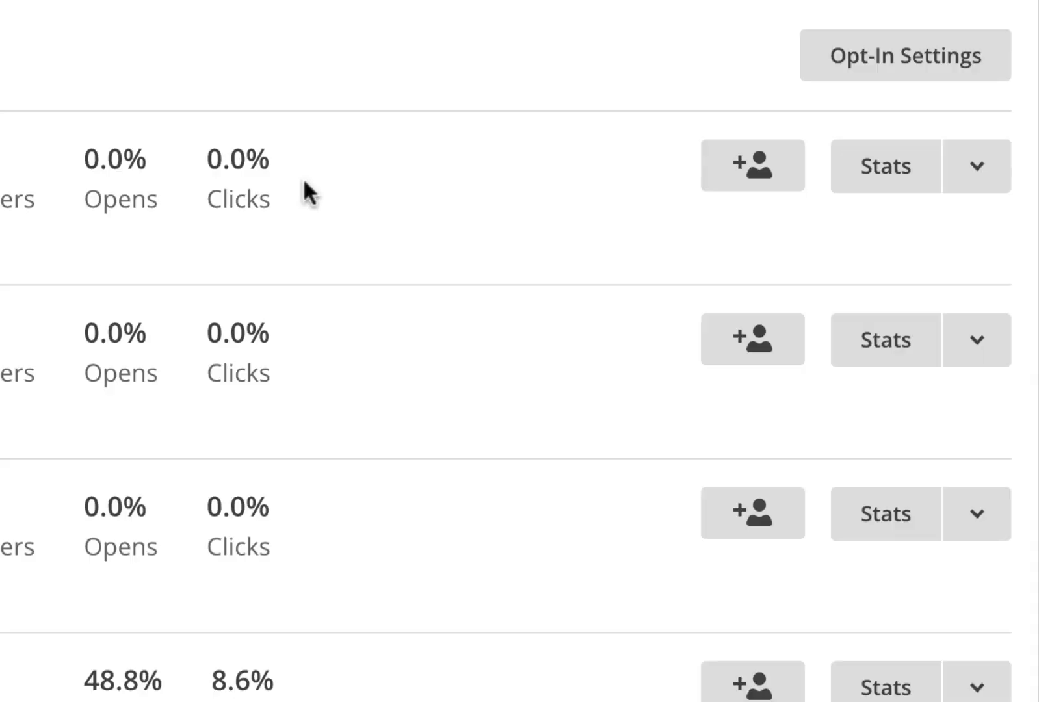
left_click(994, 170)
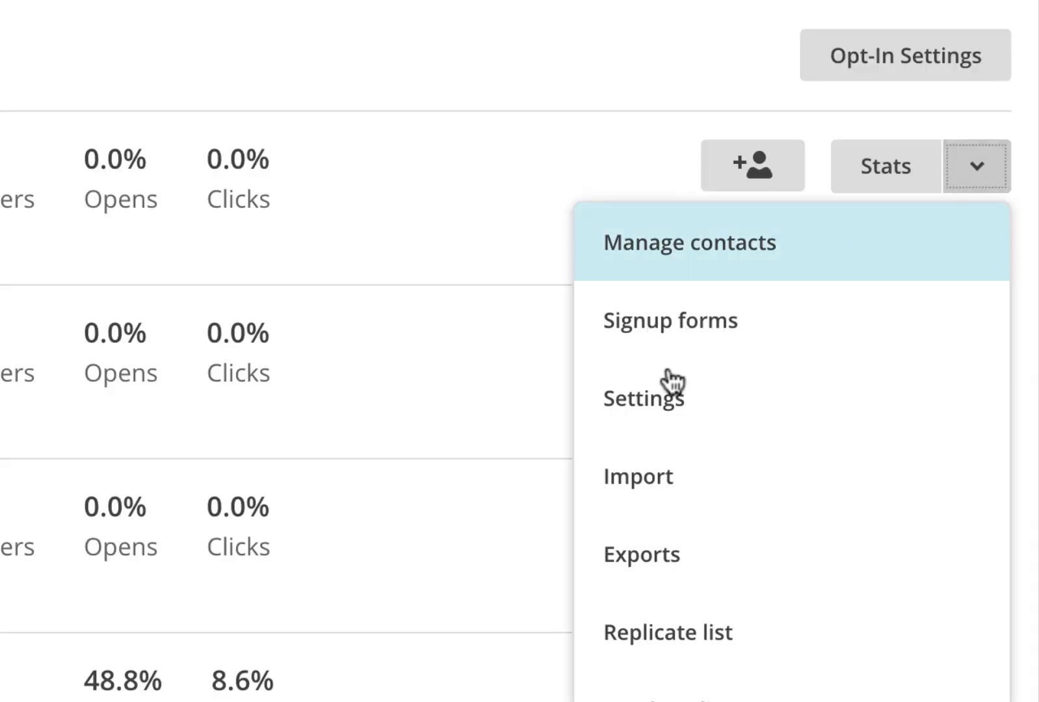
left_click(645, 402)
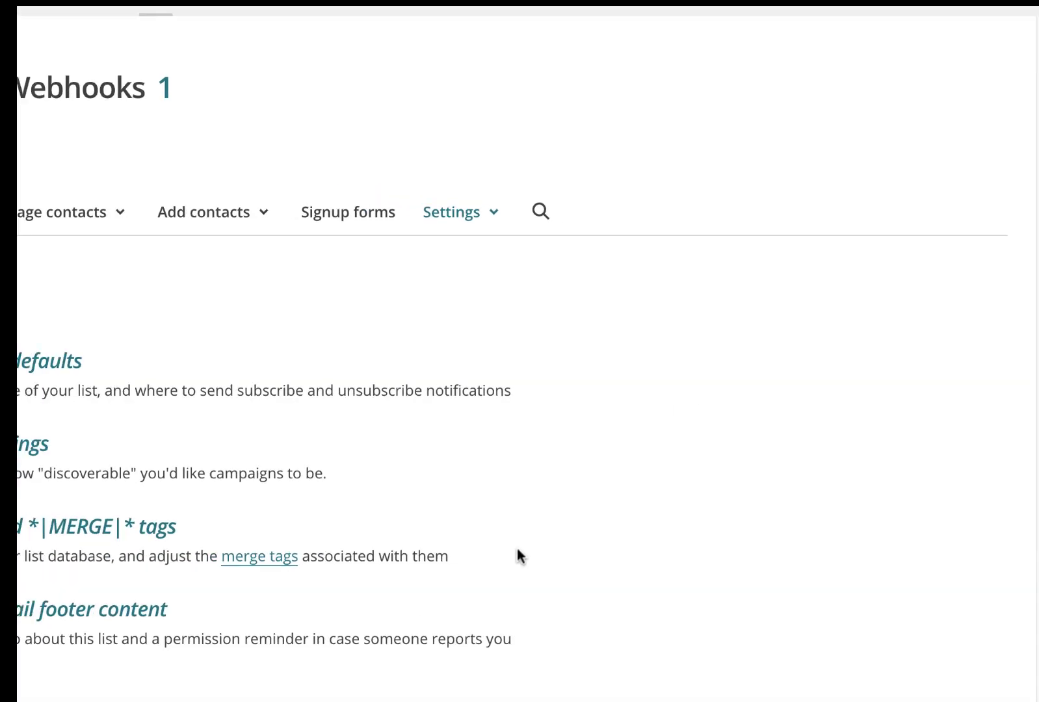
scroll(561, 533, "down", 1)
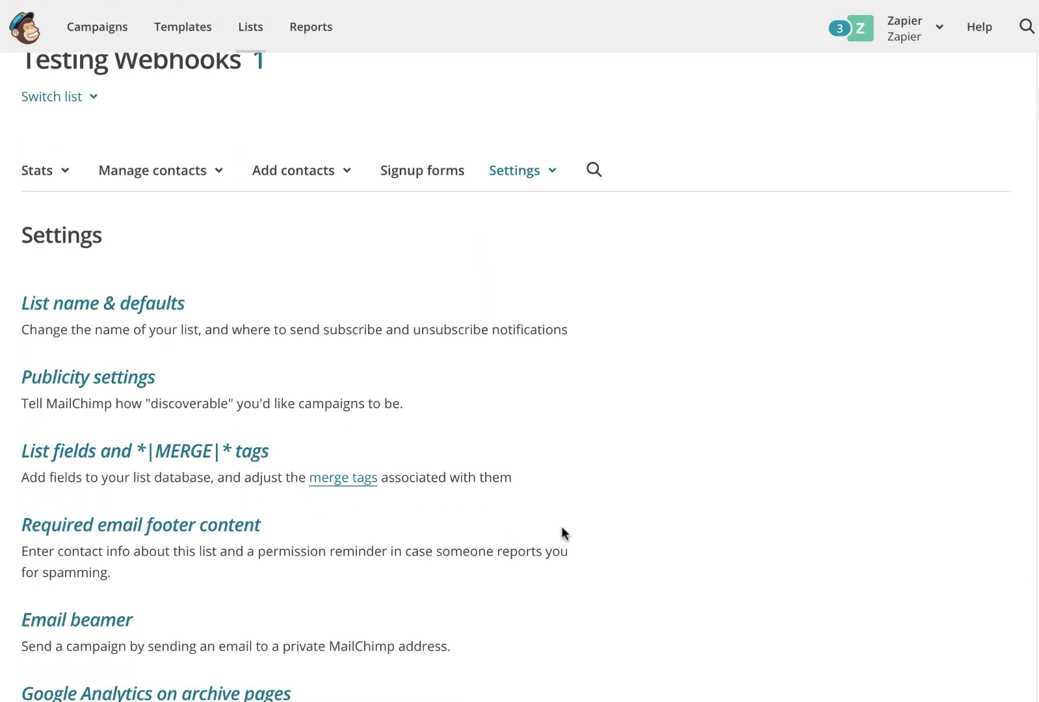
scroll(562, 528, "down", 2)
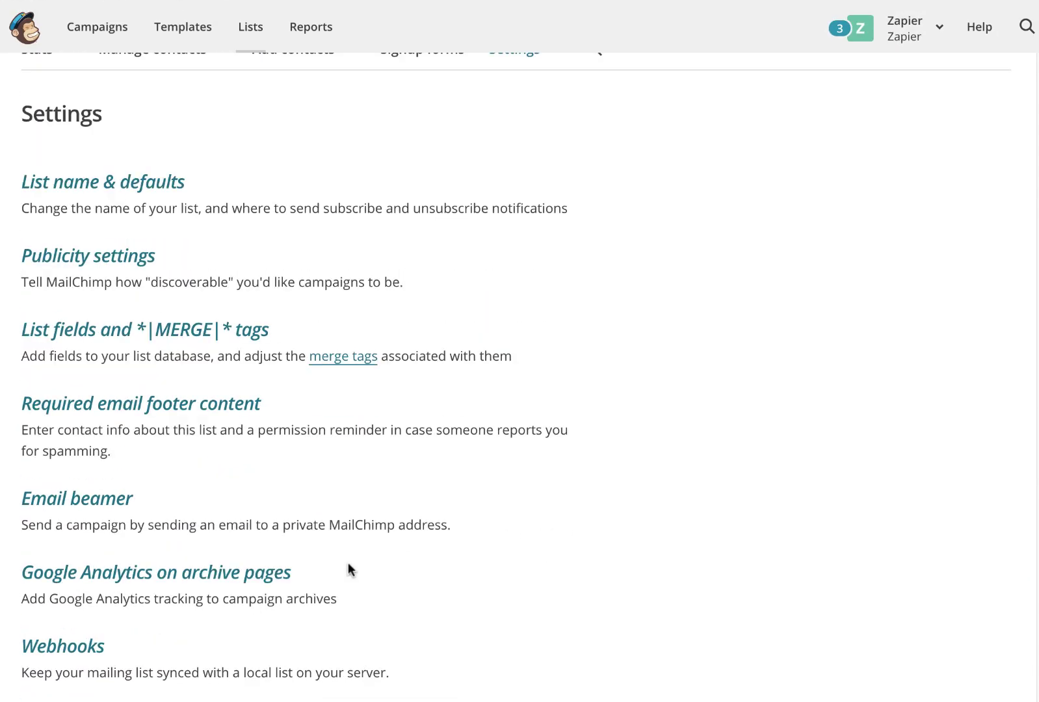
left_click(98, 647)
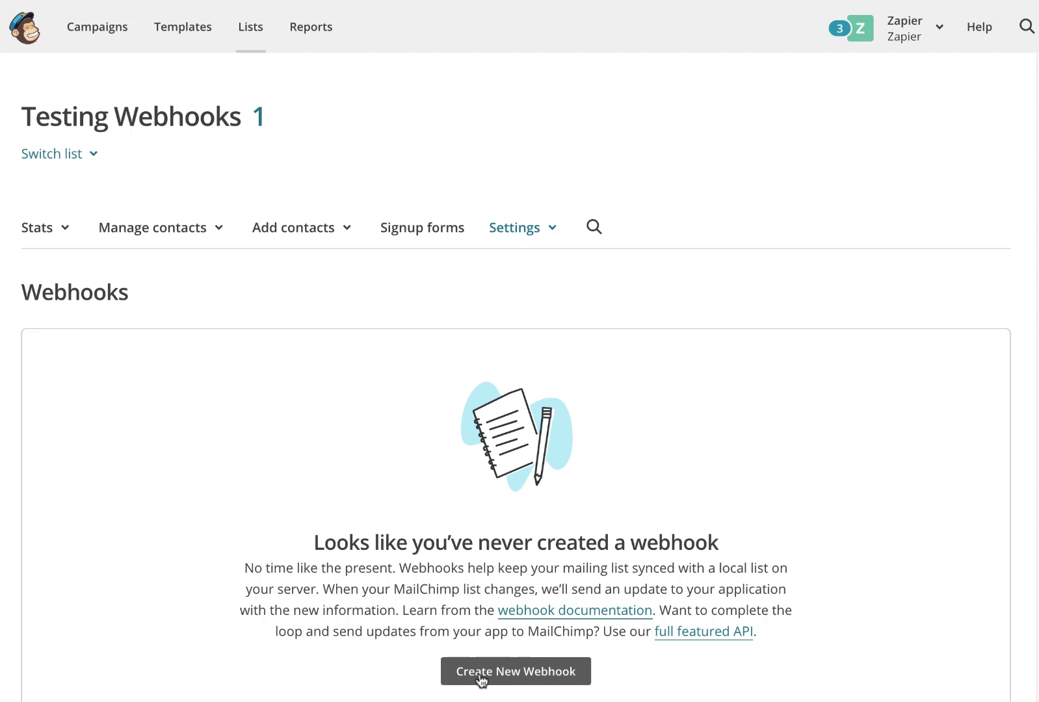
left_click(482, 676)
scroll(527, 408, "down", 1)
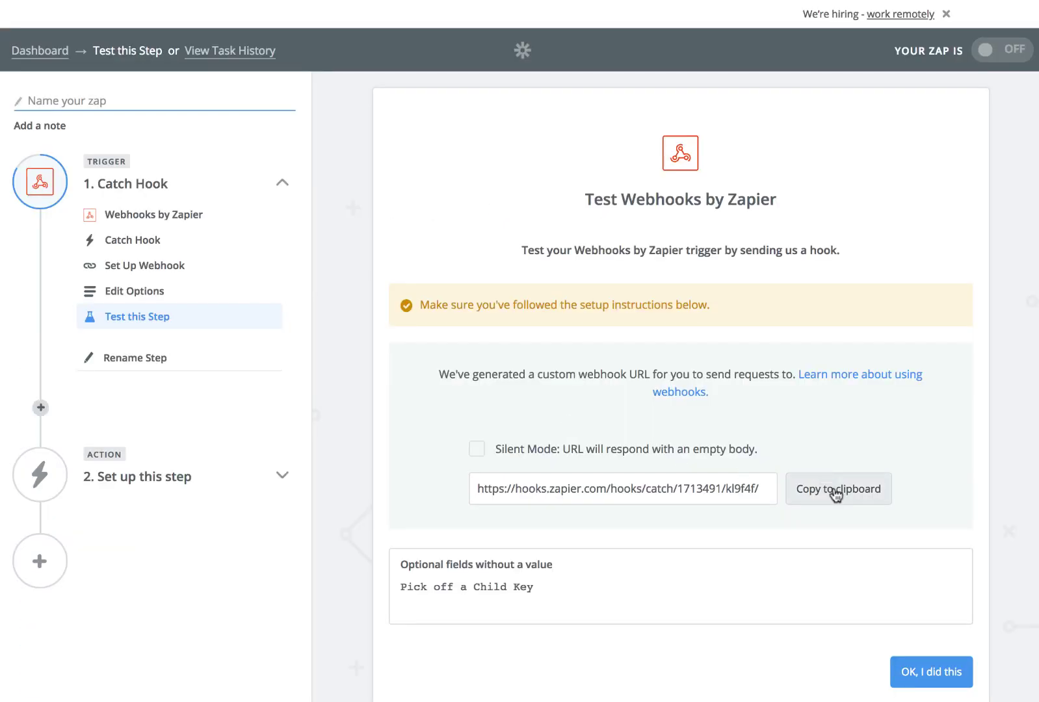
left_click(838, 496)
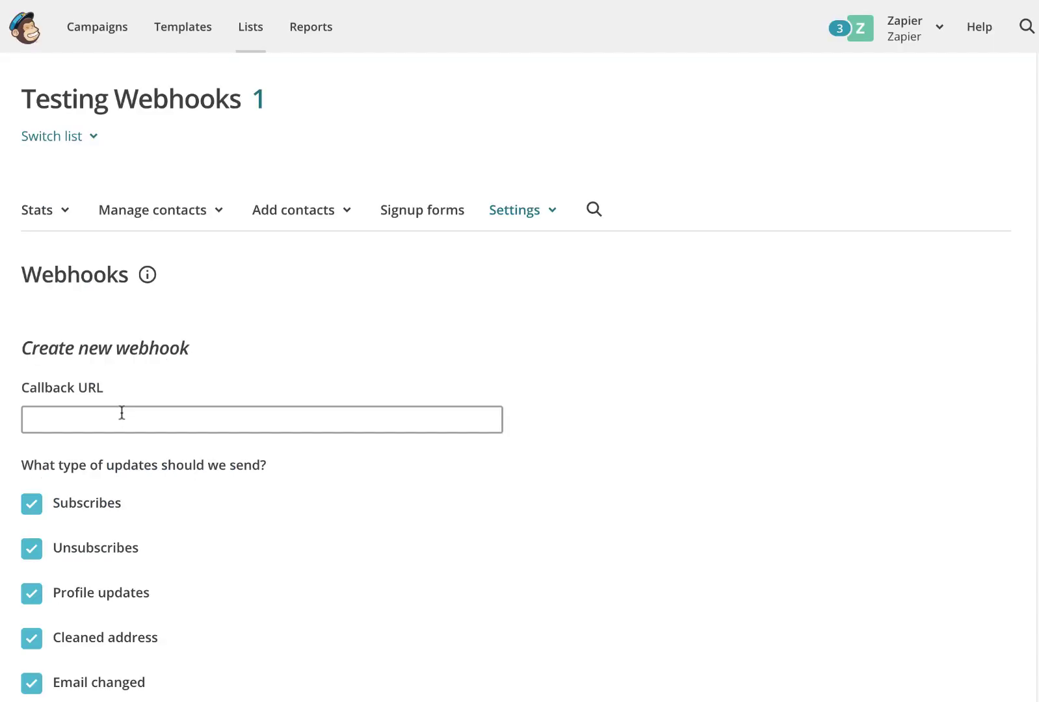
Paste the Zapier catch-hook URL into the webhook's Callback URL field
left_click(133, 415)
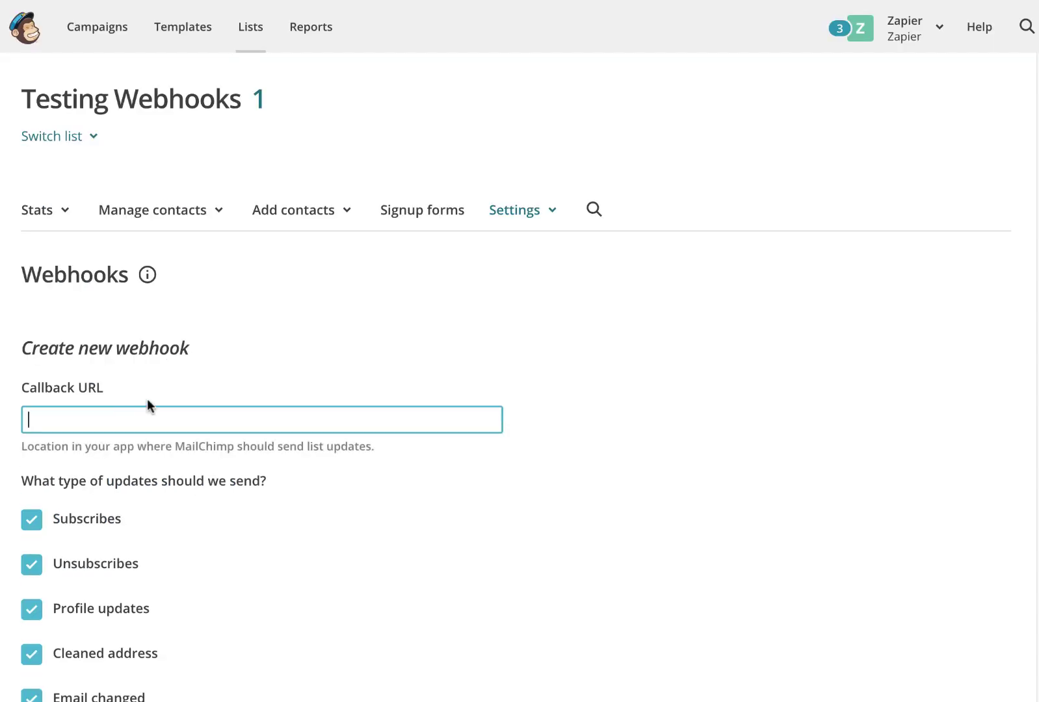
key("ctrl+v")
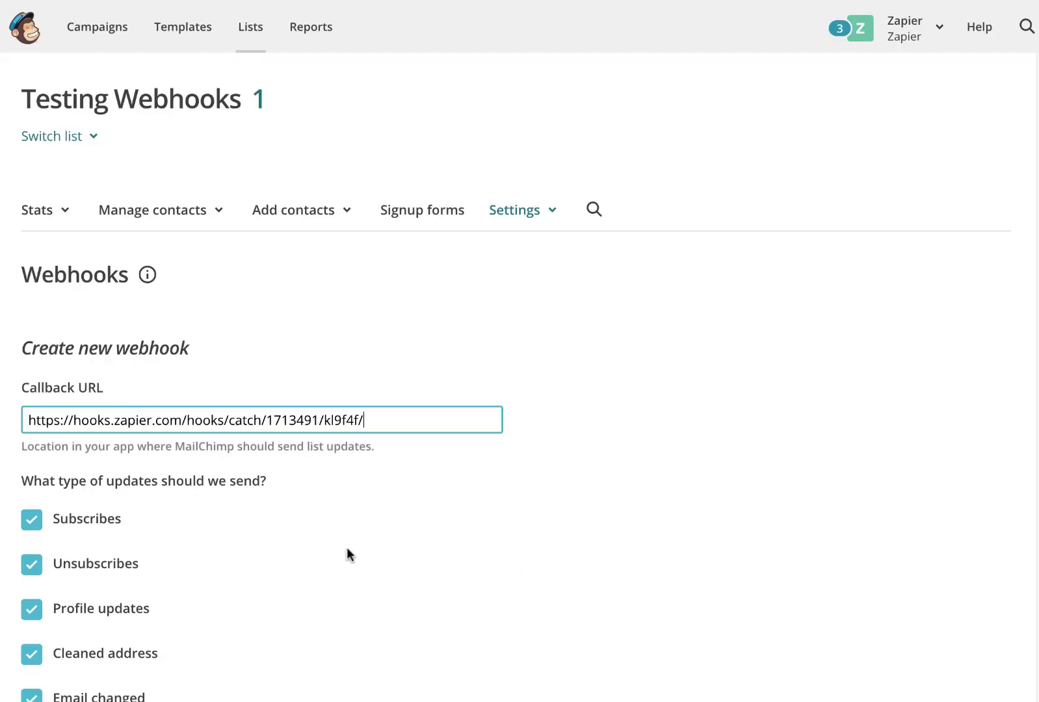
left_click(346, 547)
scroll(346, 530, "down", 3)
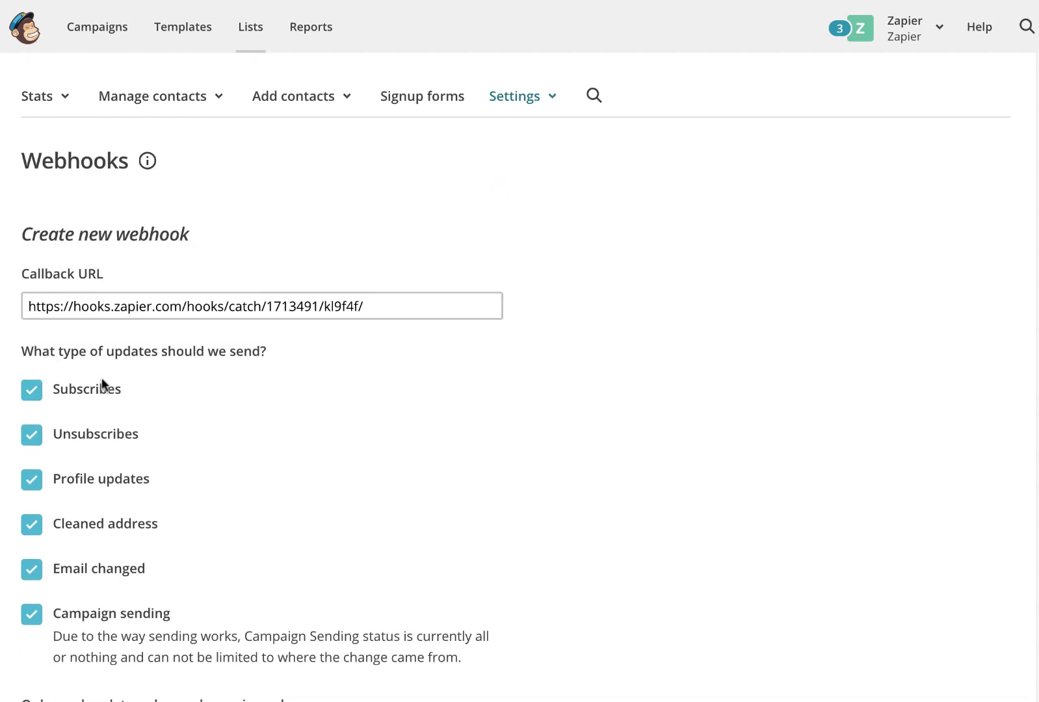
Untick Subscribes, Unsubscribes, Profile updates, Cleaned address and Campaign sending, then save the webhook
left_click(31, 390)
left_click(32, 434)
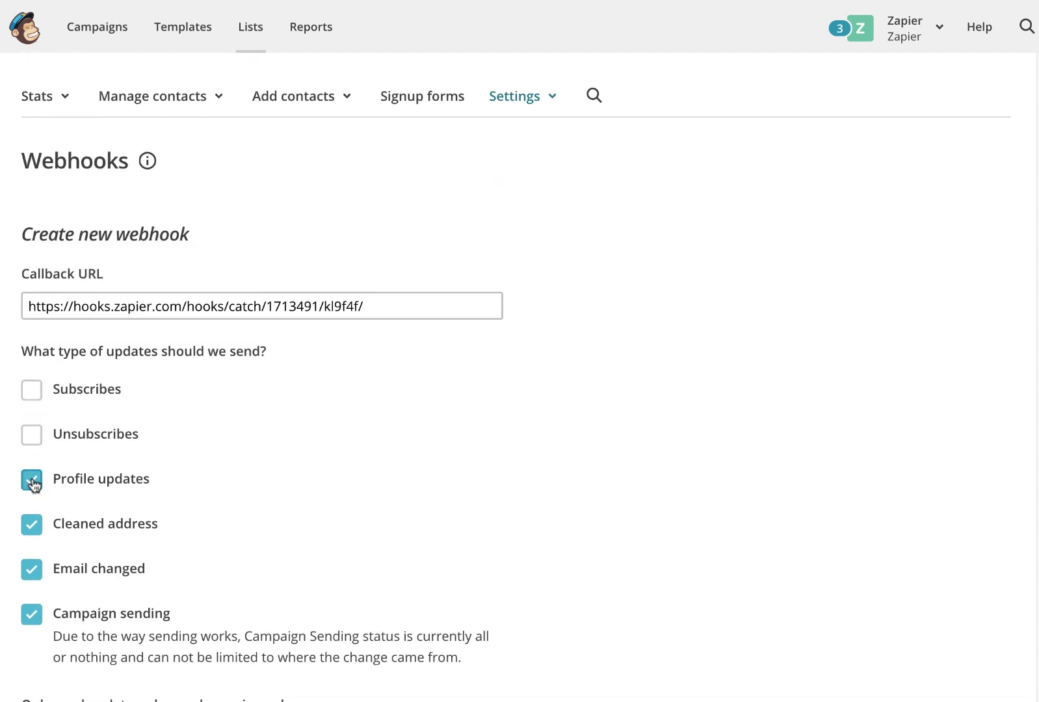
left_click(32, 481)
left_click(31, 525)
left_click(32, 613)
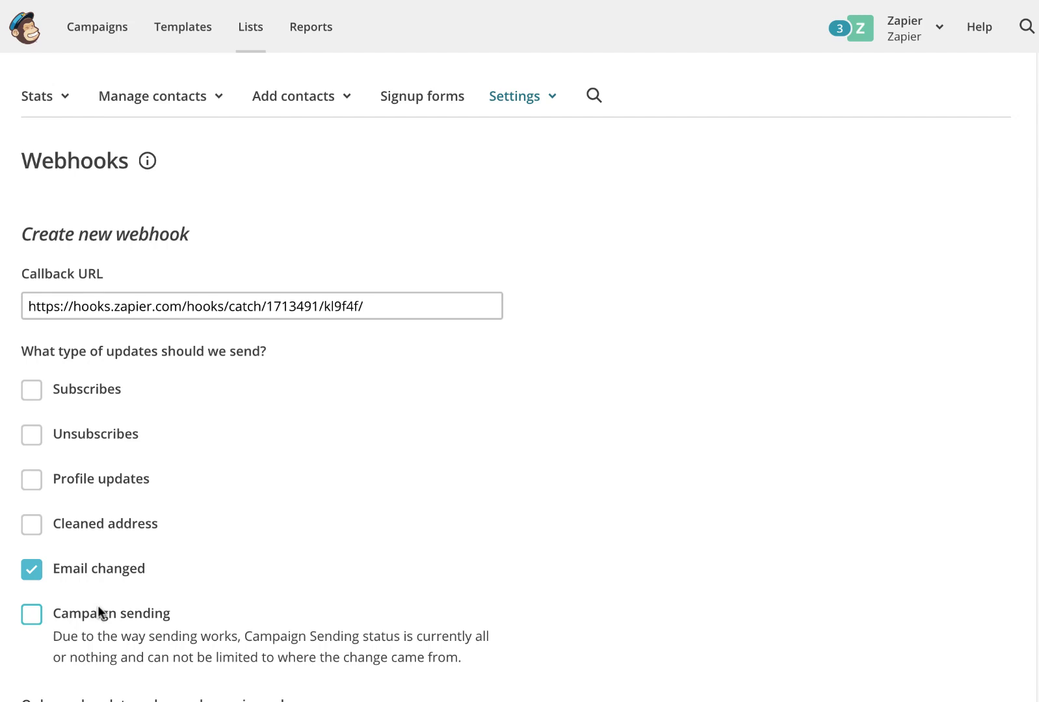
scroll(332, 521, "down", 3)
scroll(333, 517, "down", 1)
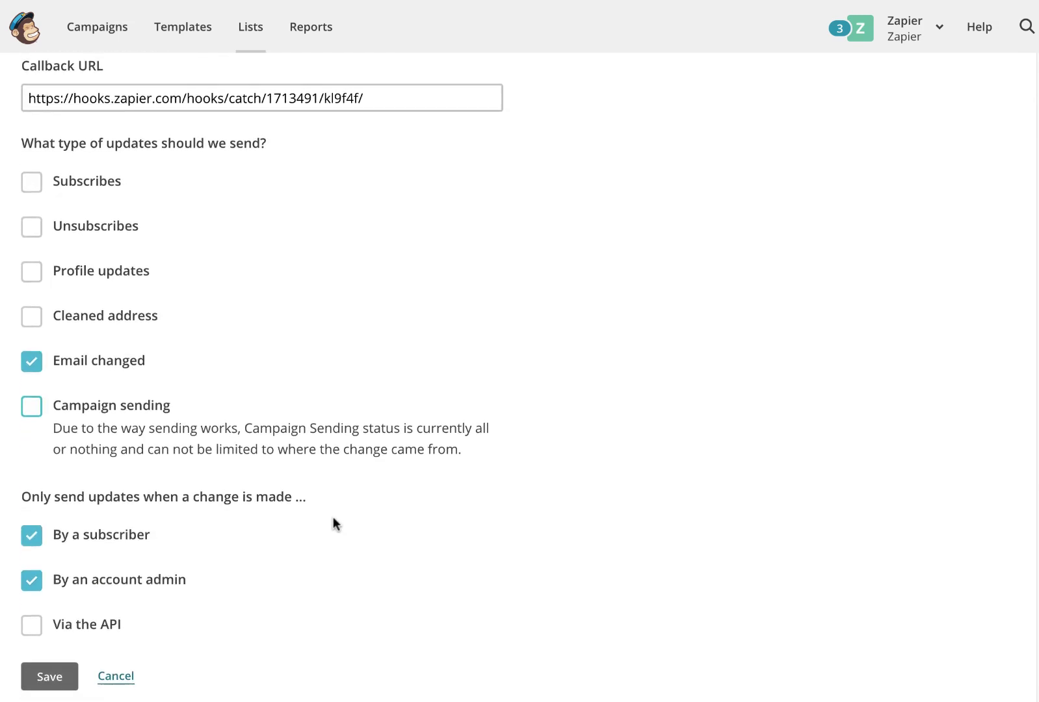
left_click(47, 679)
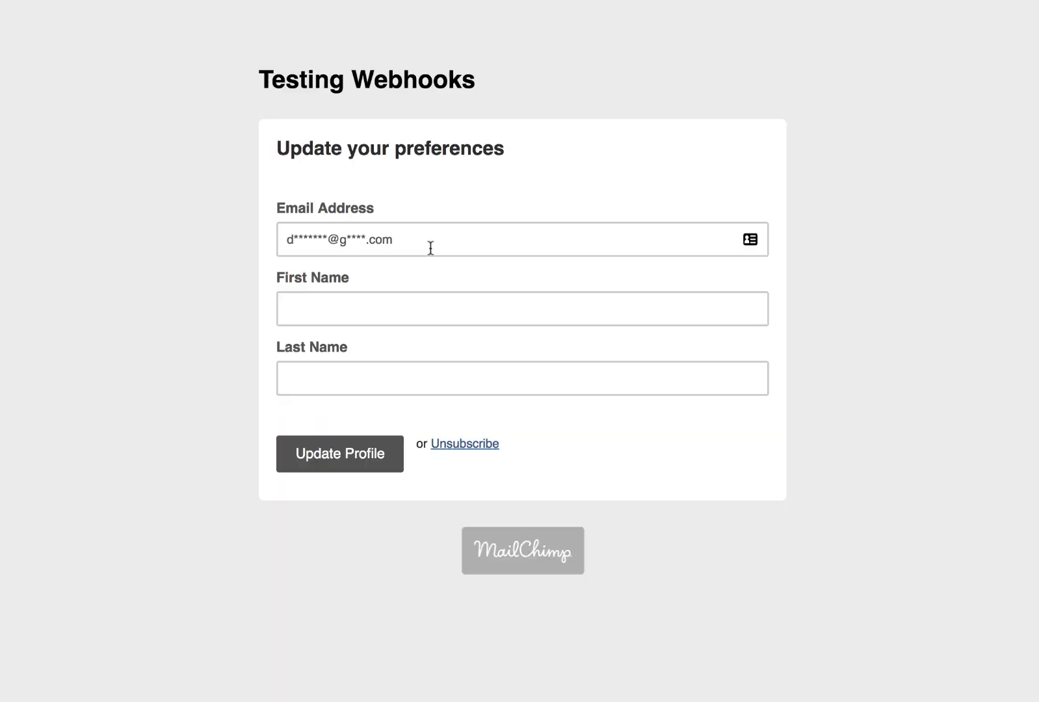
Replace the subscriber's email with the new address and submit Update Profile while Zapier waits
left_click(358, 225)
key("super+a")
key("super+v")
key("Tab")
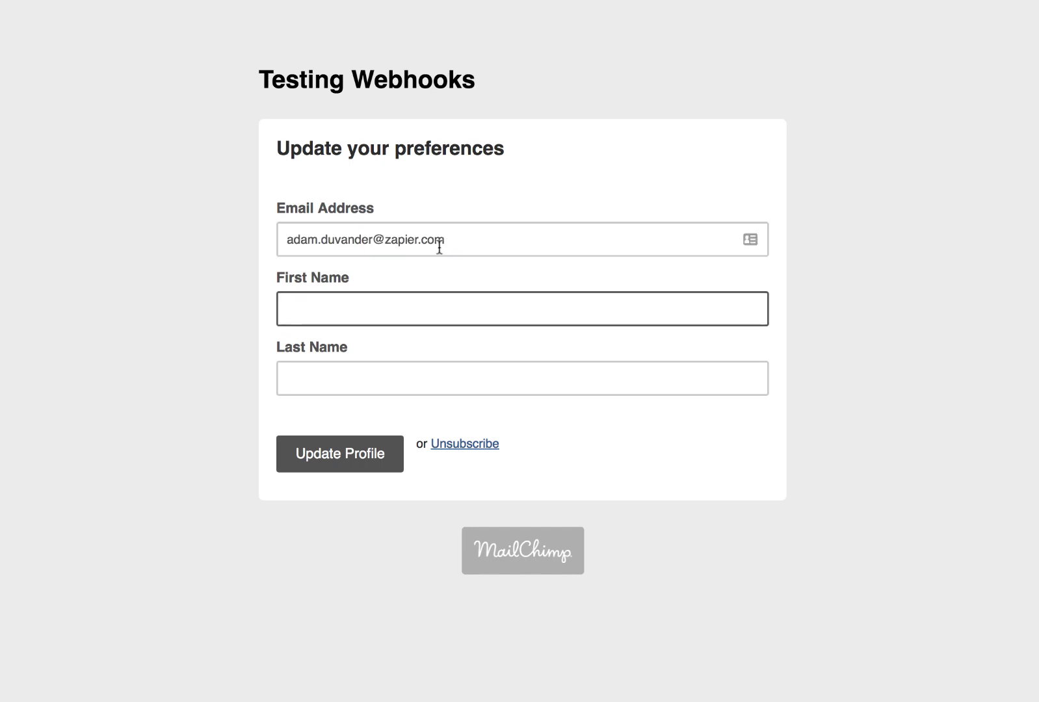
left_click(792, 246)
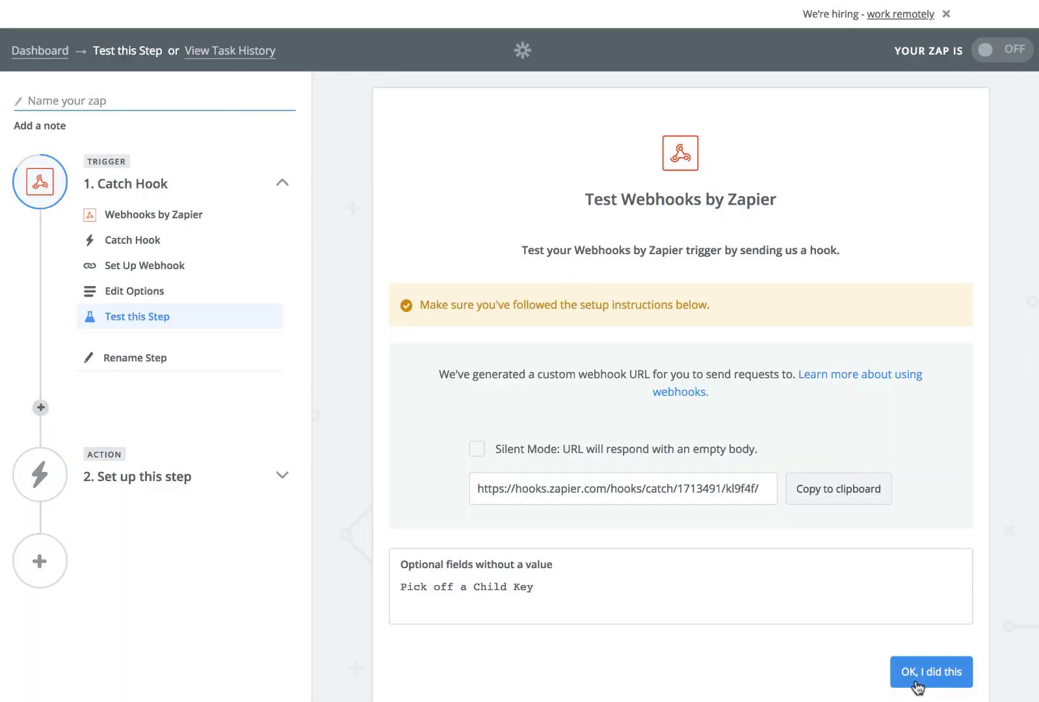
left_click(916, 676)
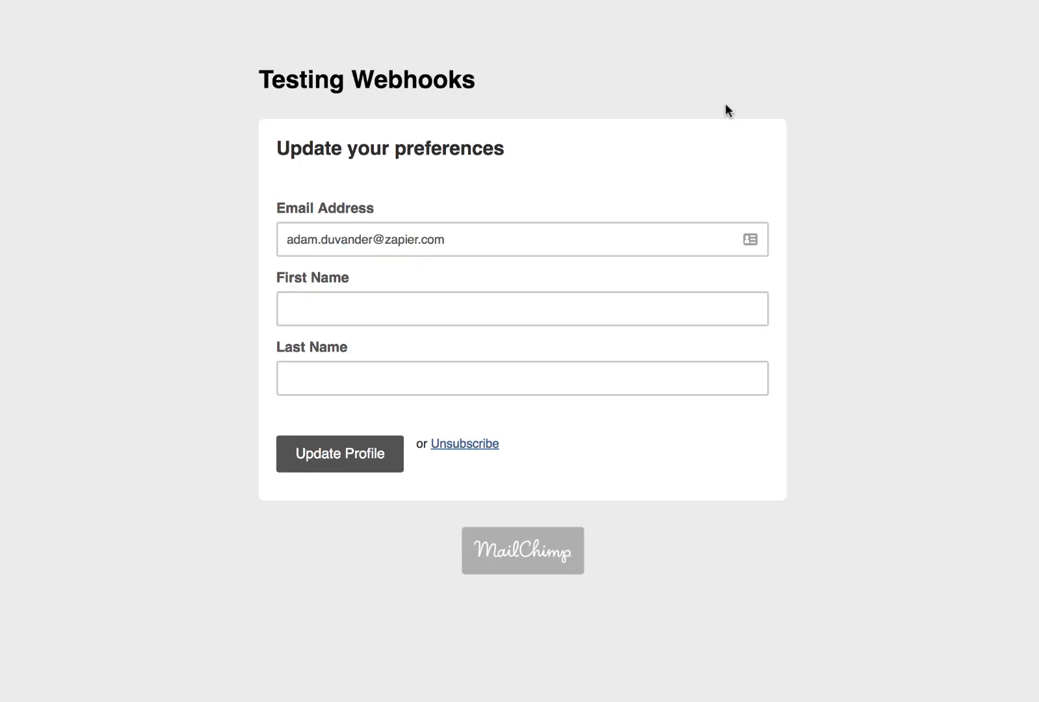
left_click(359, 462)
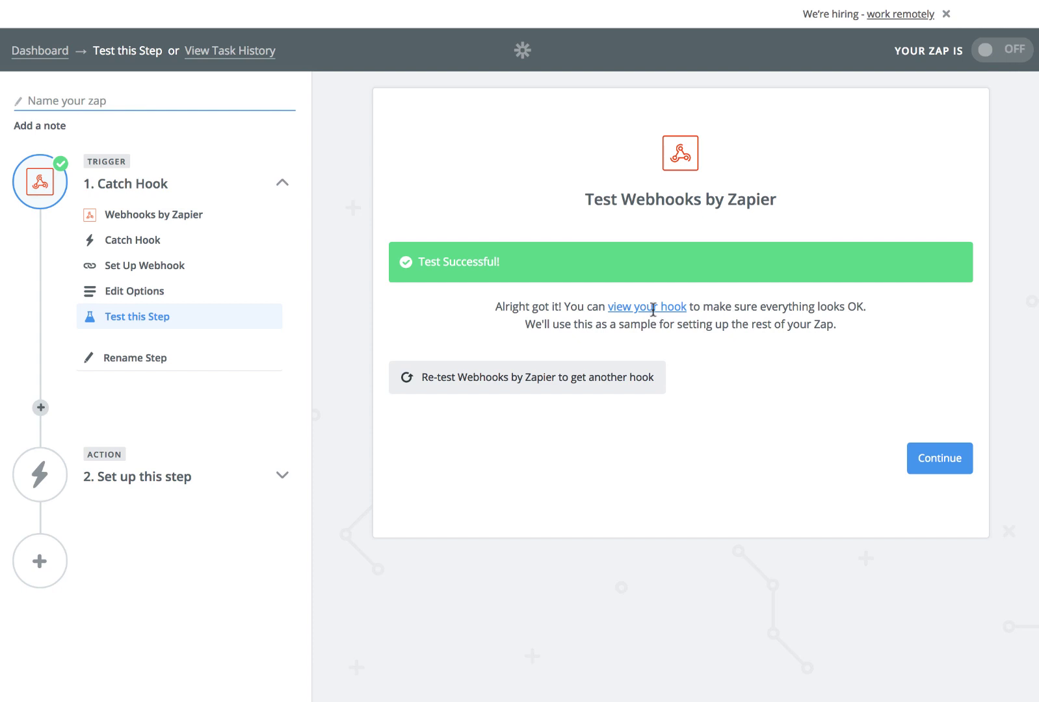
Review the caught hook's sample data and continue past the trigger
left_click(652, 311)
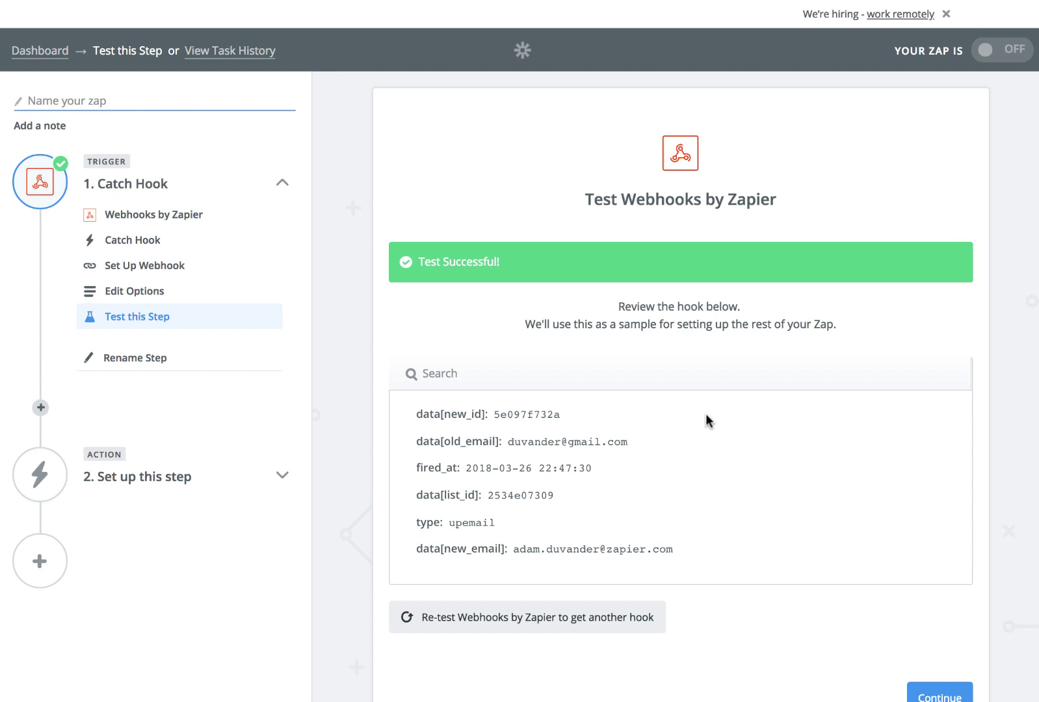
scroll(787, 527, "down", 1)
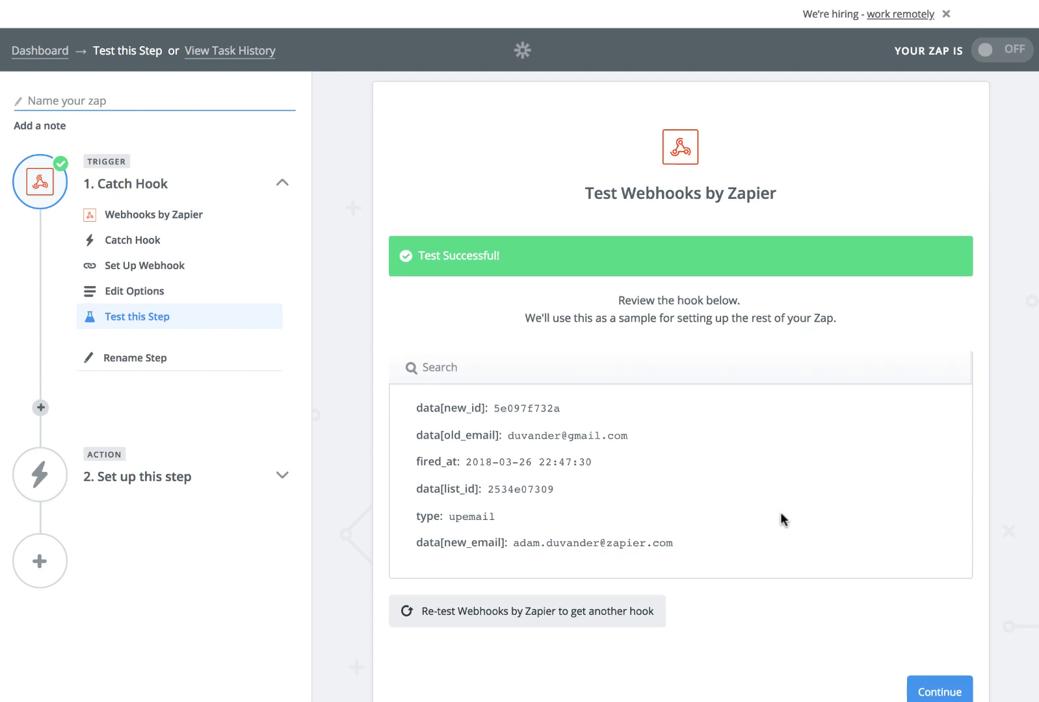
left_click(940, 691)
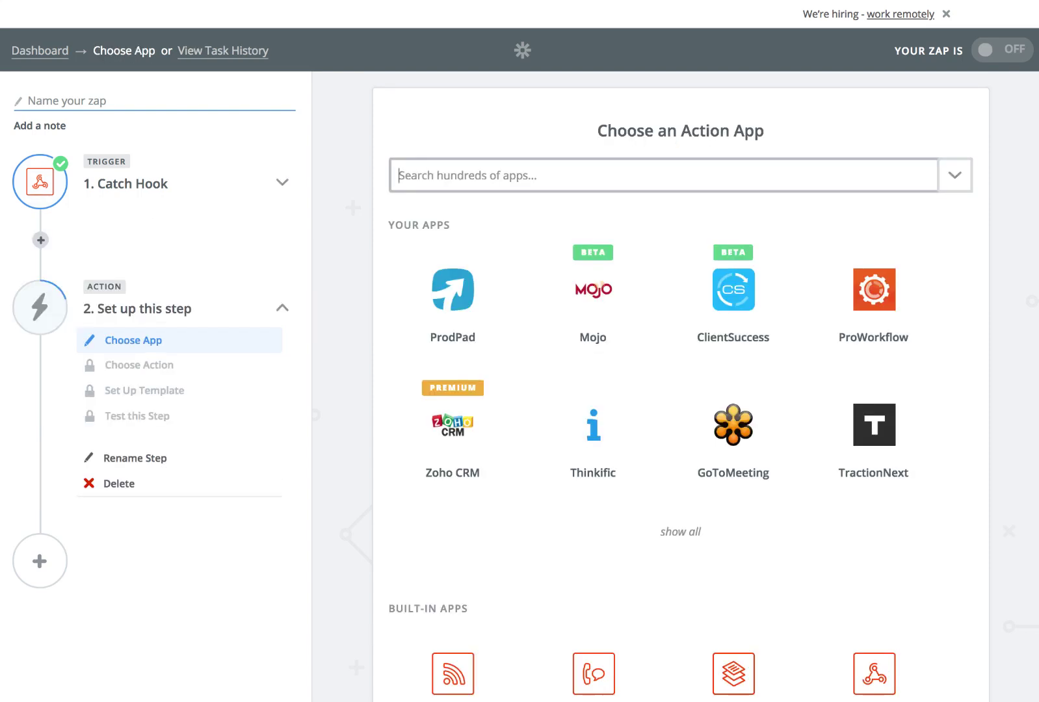
Set the action to Slack Send Direct Message using the My Slack account
type("slack")
left_click(481, 209)
left_click(479, 341)
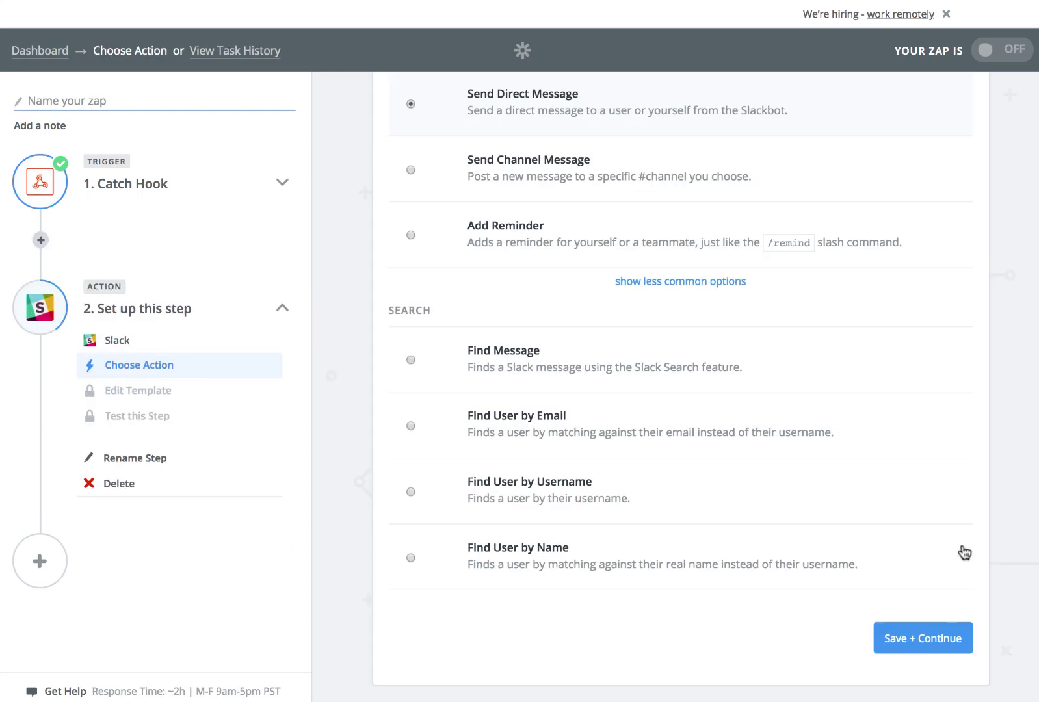
left_click(923, 637)
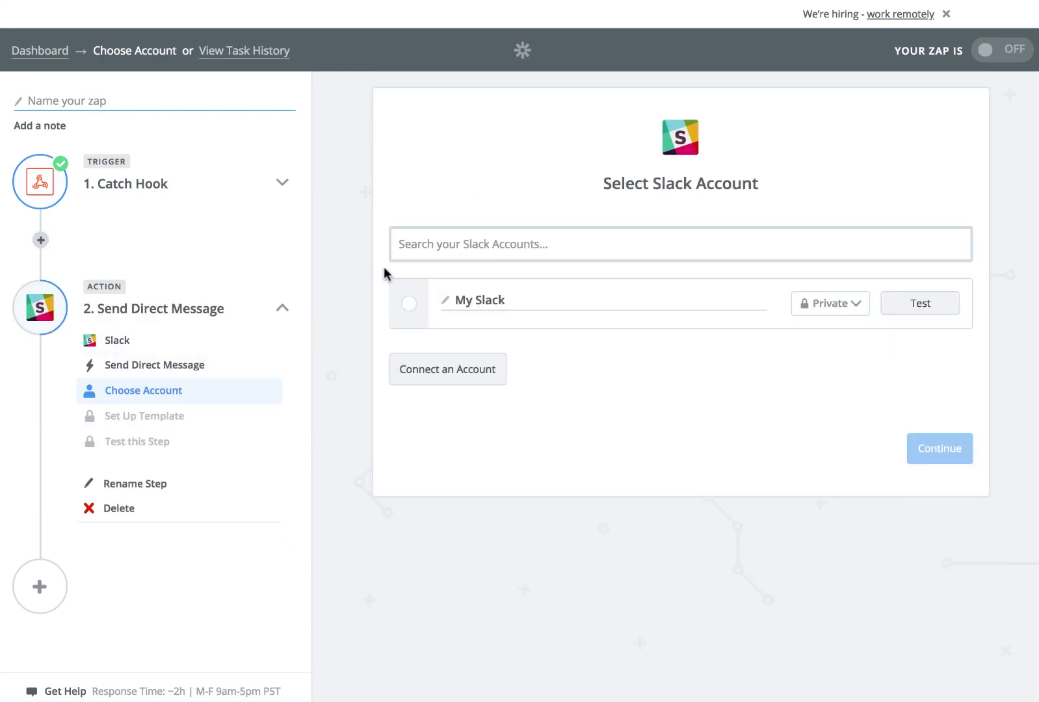
left_click(409, 303)
left_click(939, 448)
Write '*Heads up*, a subscriber updated their email address' with new Email (previously old Email)
left_click(786, 500)
type("*Heads up*")
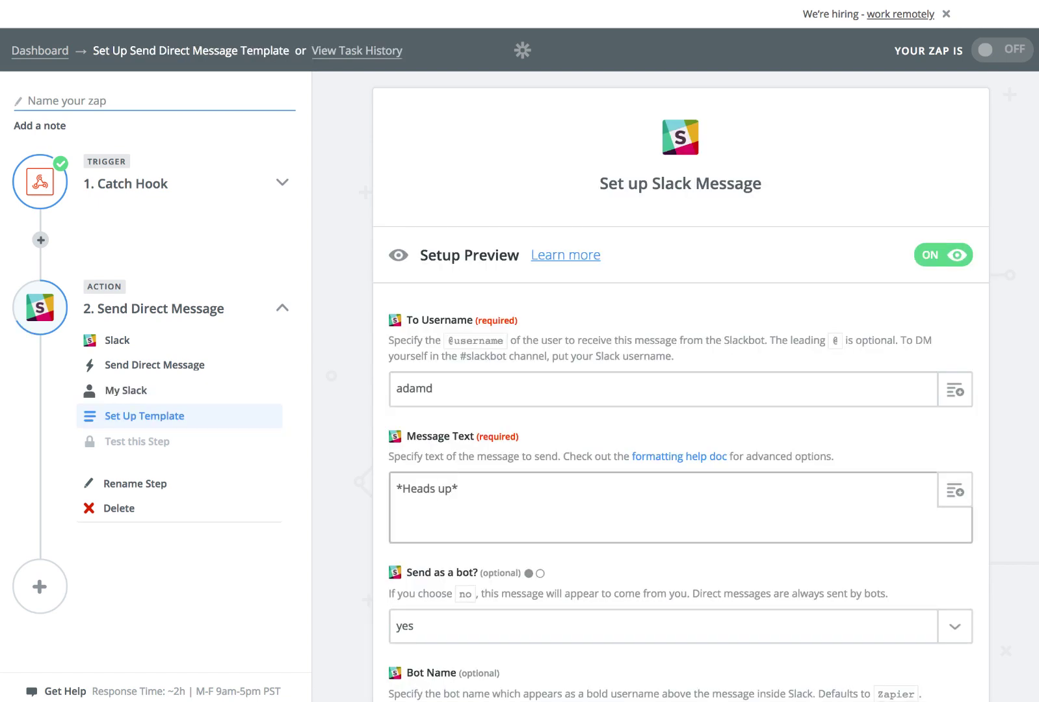
type(", a subscriber updated their email address:")
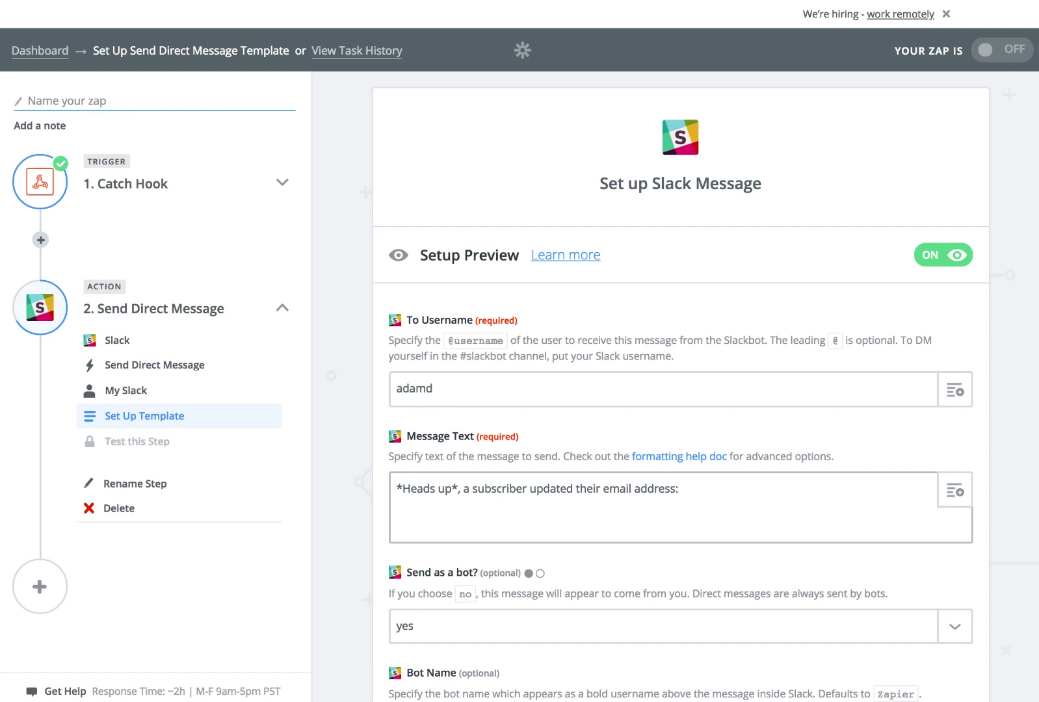
left_click(830, 520)
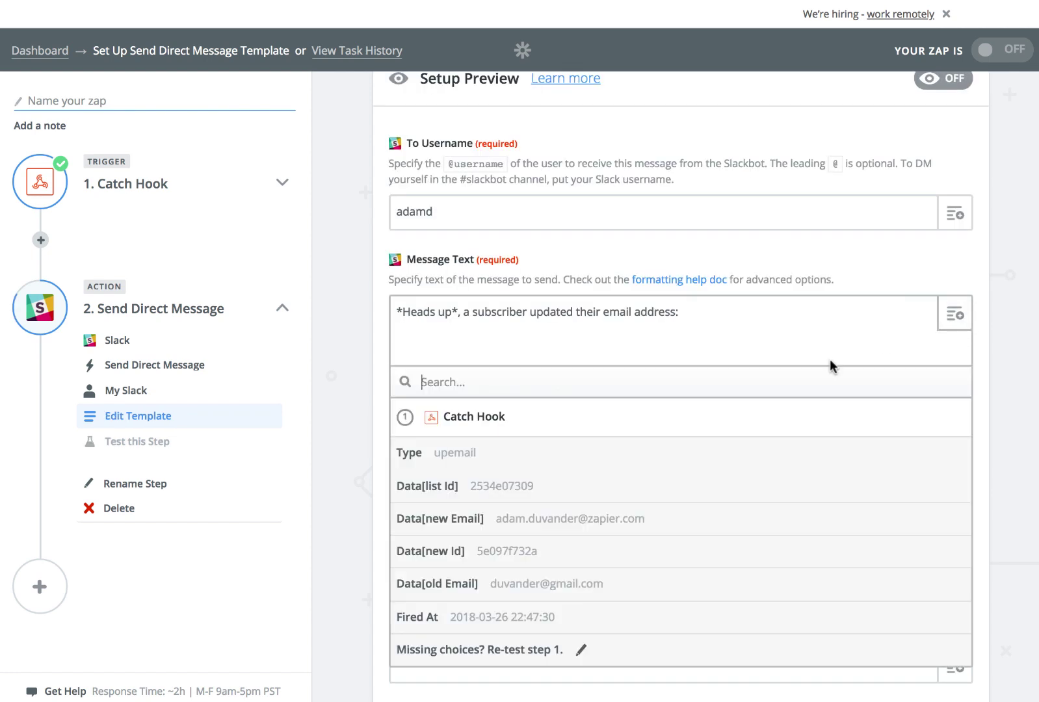
left_click(564, 530)
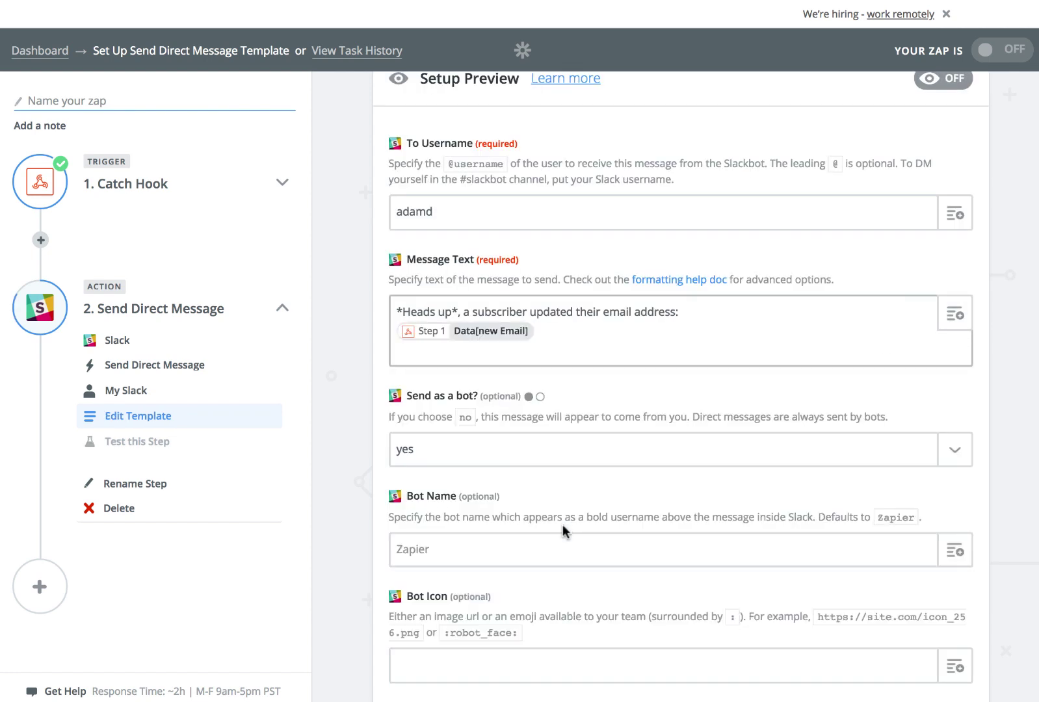
type("(previously")
left_click(954, 314)
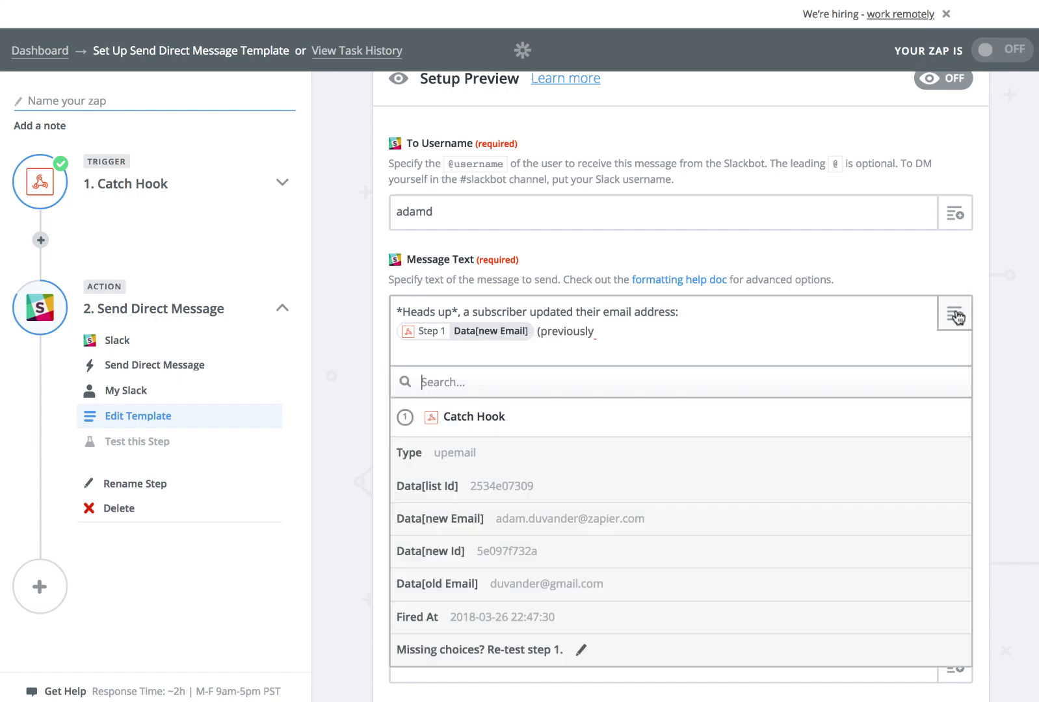
left_click(601, 588)
type(")")
scroll(1006, 501, "down", 7)
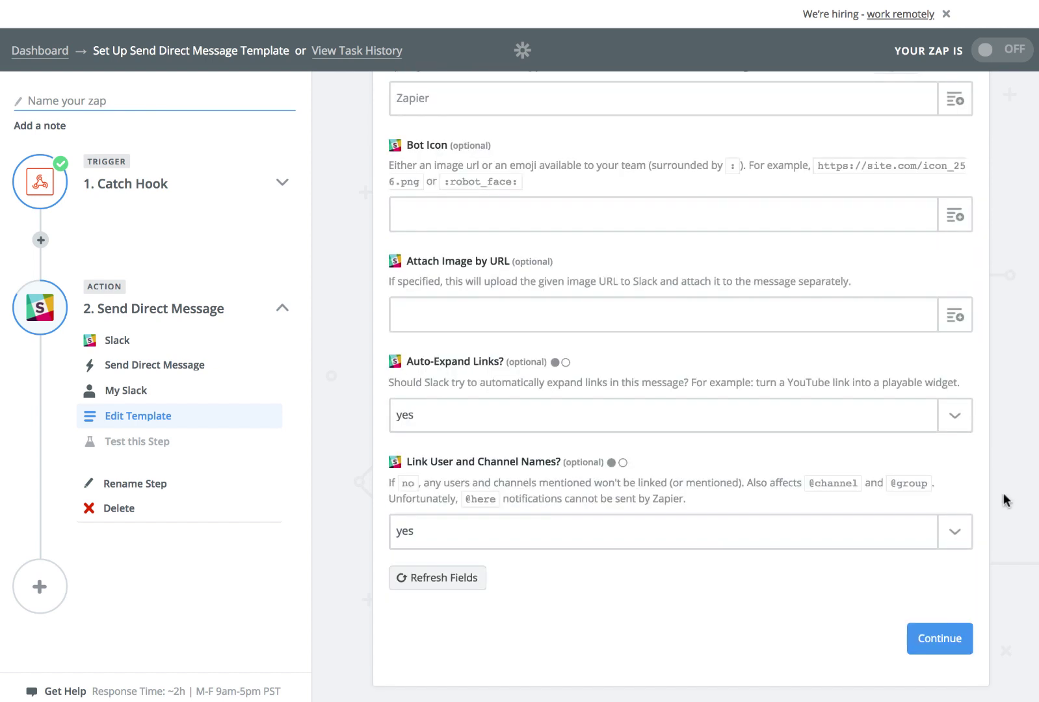
Send a Slack test message, name the Zap 'Alert on email subscriber updates' and switch it on
left_click(926, 640)
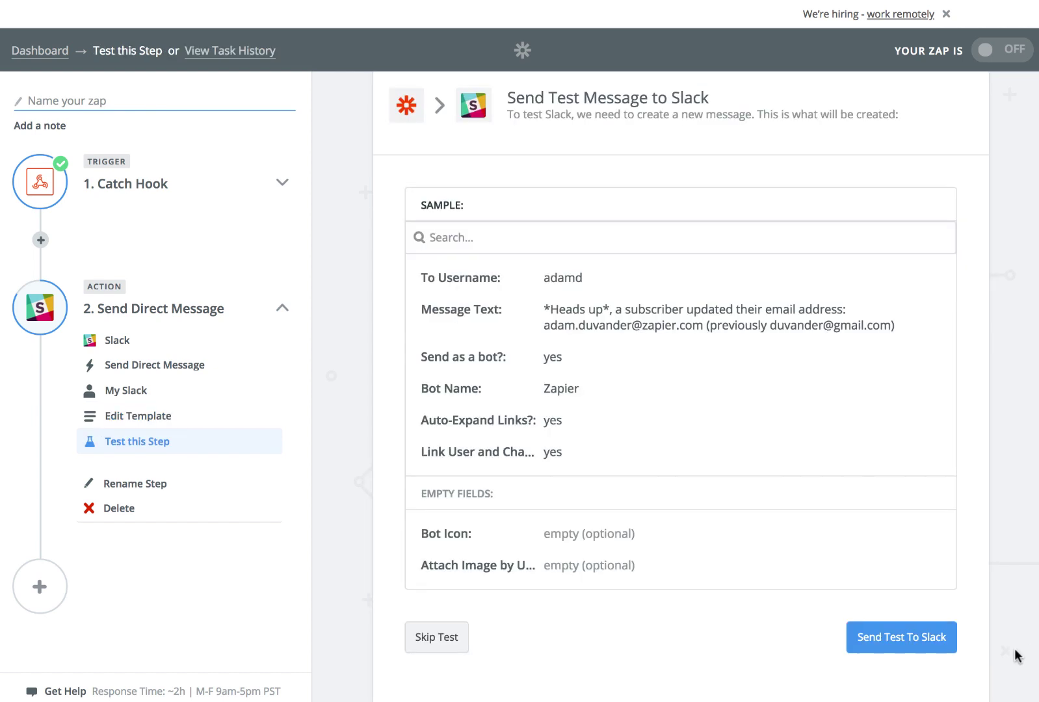
left_click(916, 645)
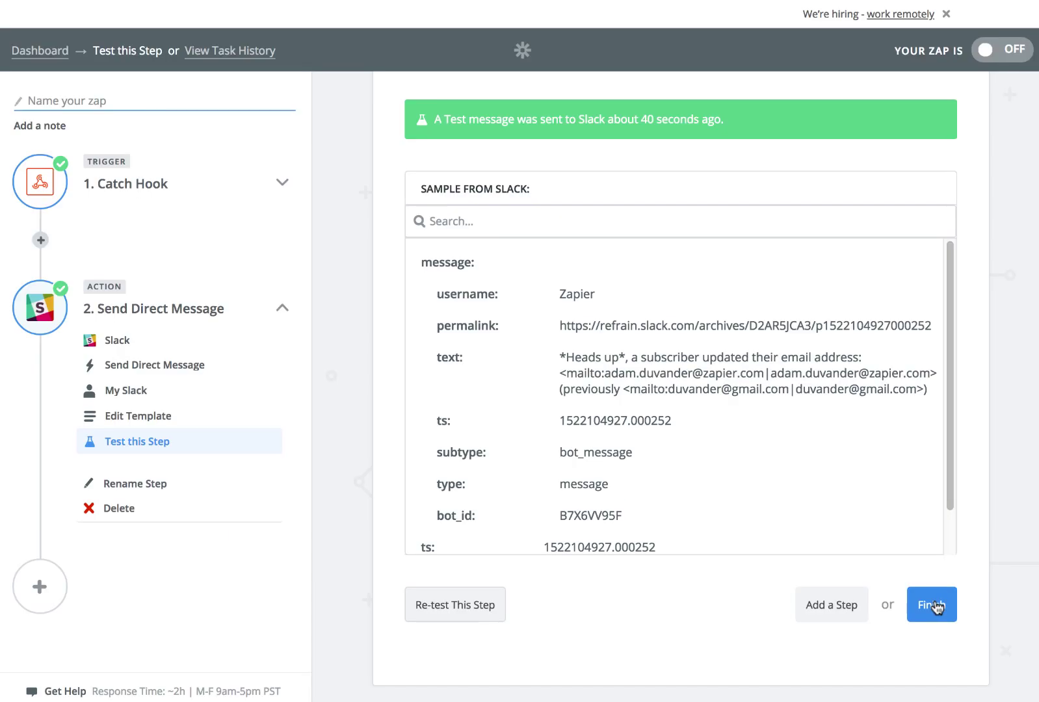
left_click(934, 604)
type("Alert on email subscriber updates")
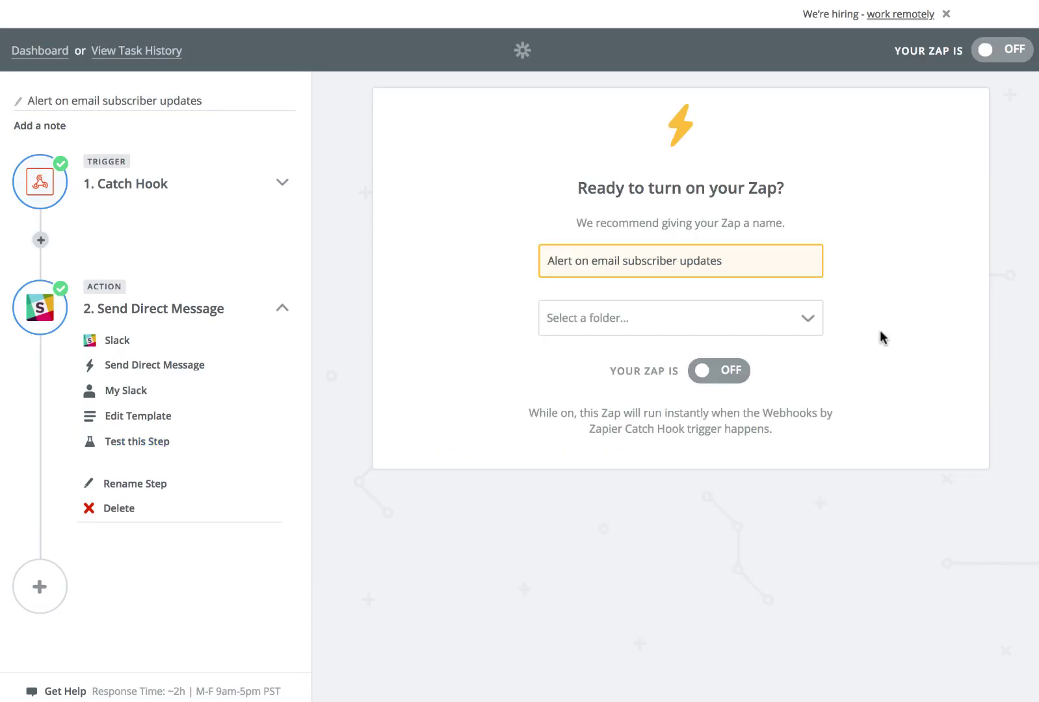
left_click(697, 377)
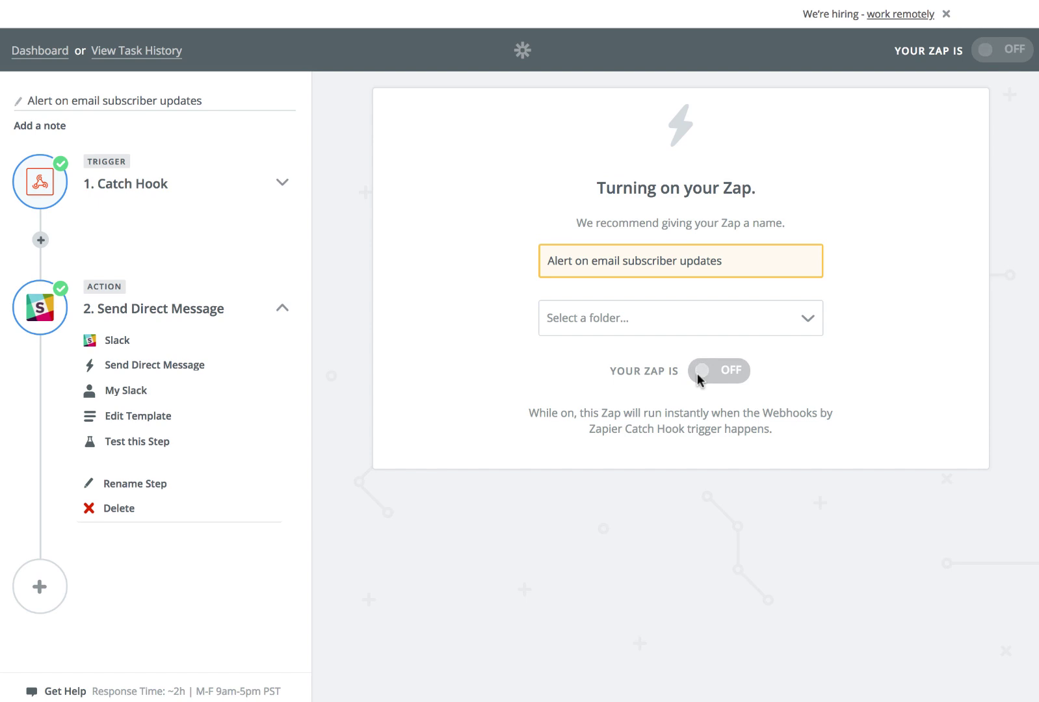